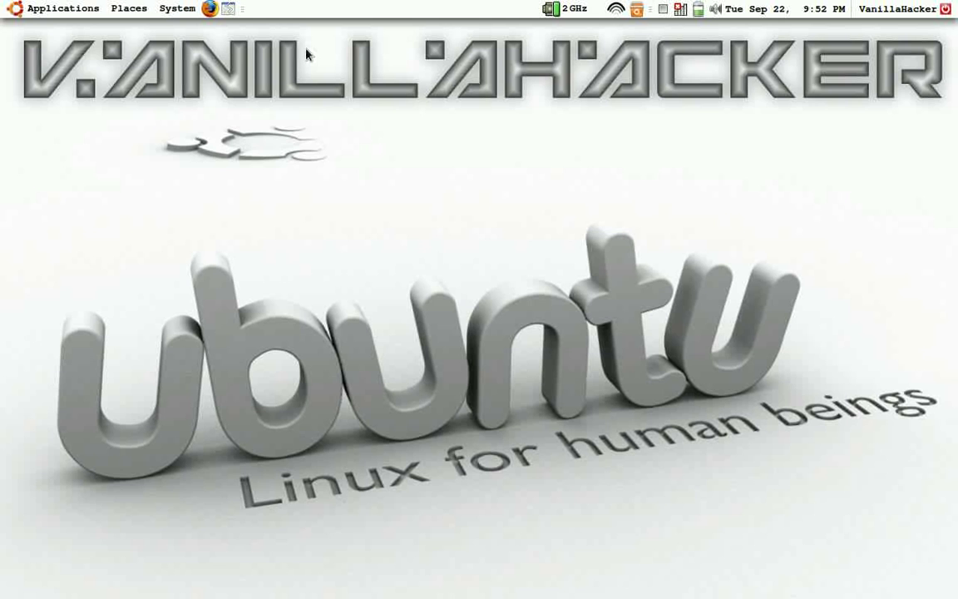
Step: Launch DVD Shrink 3.2 from the Wine programs and move its window to the middle of the desktop
left_click(77, 11)
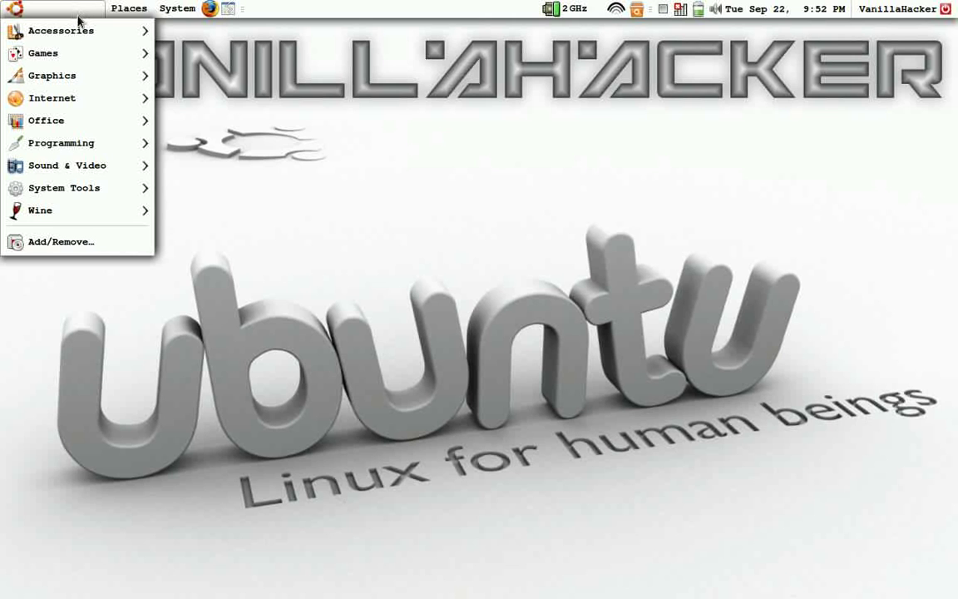
mouse_move(111, 215)
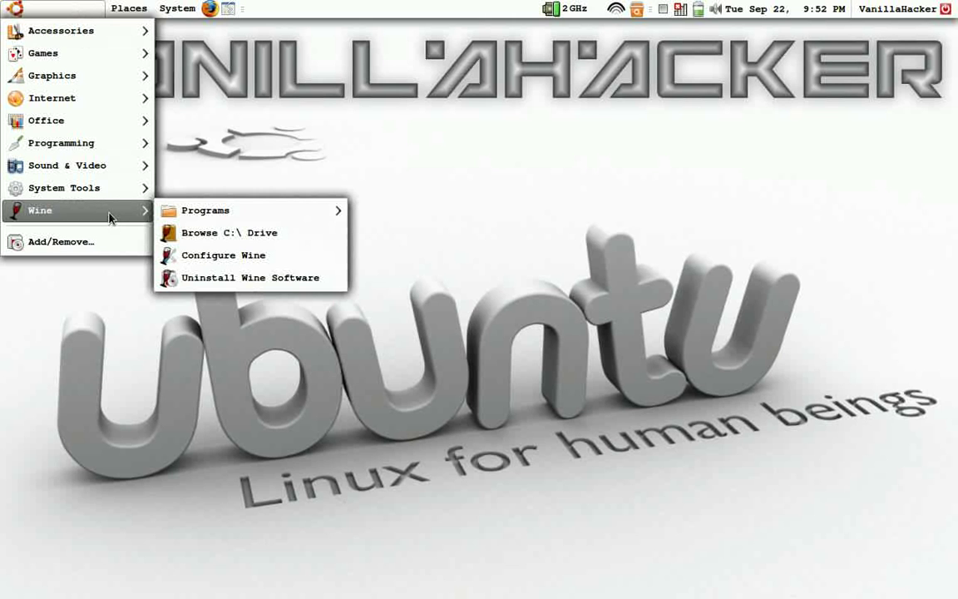
mouse_move(204, 203)
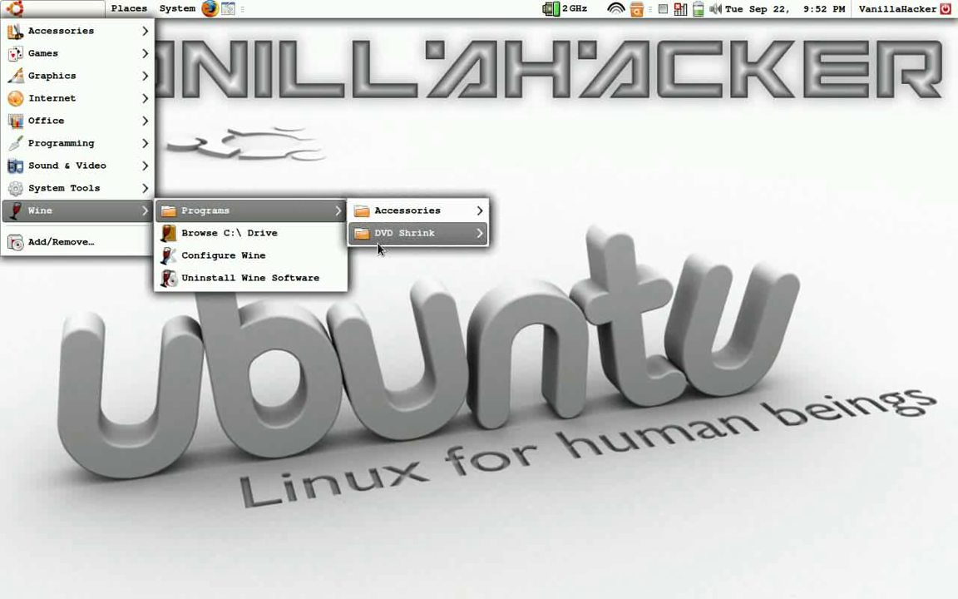
mouse_move(381, 242)
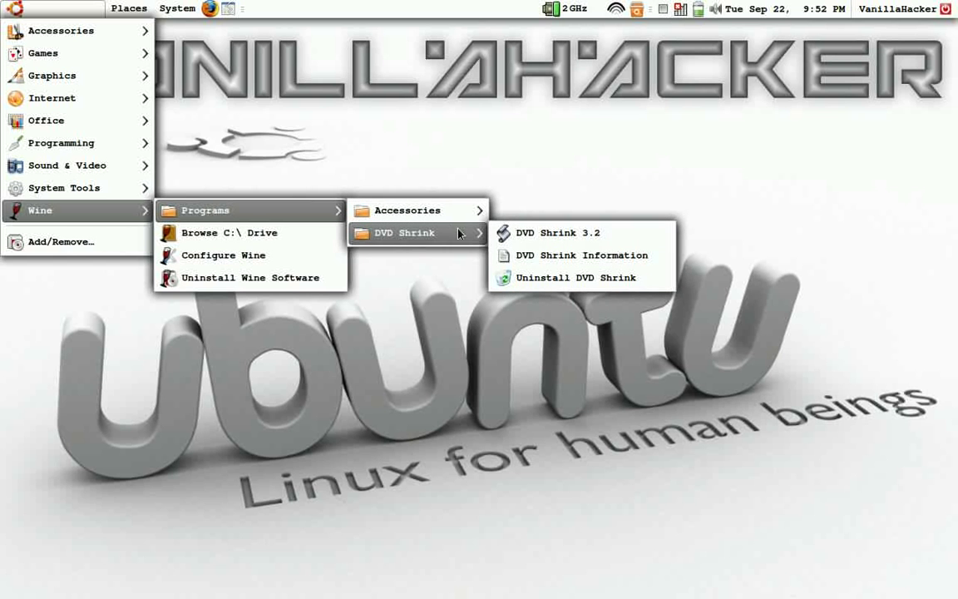
left_click(517, 239)
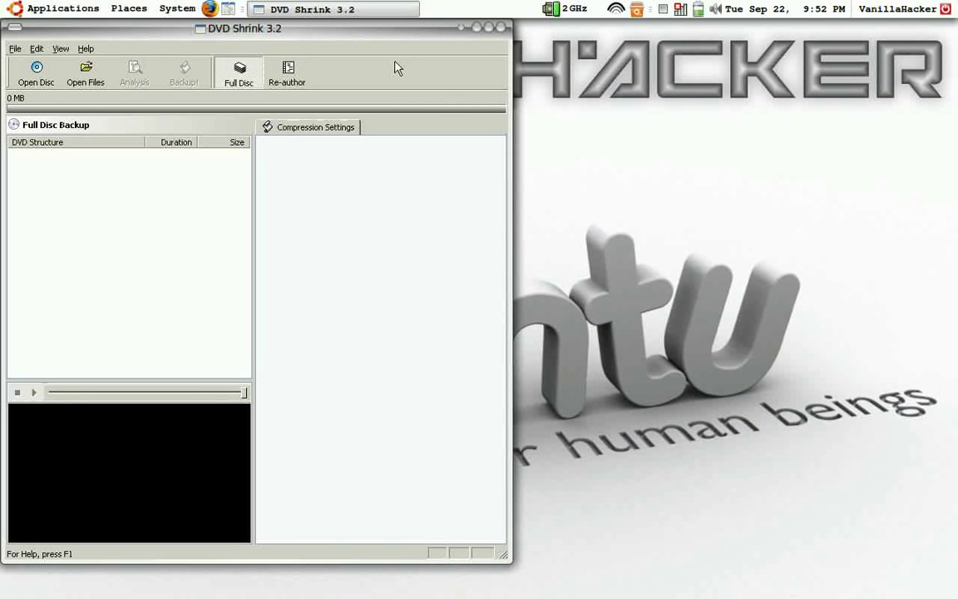
left_click_drag(399, 30, 602, 47)
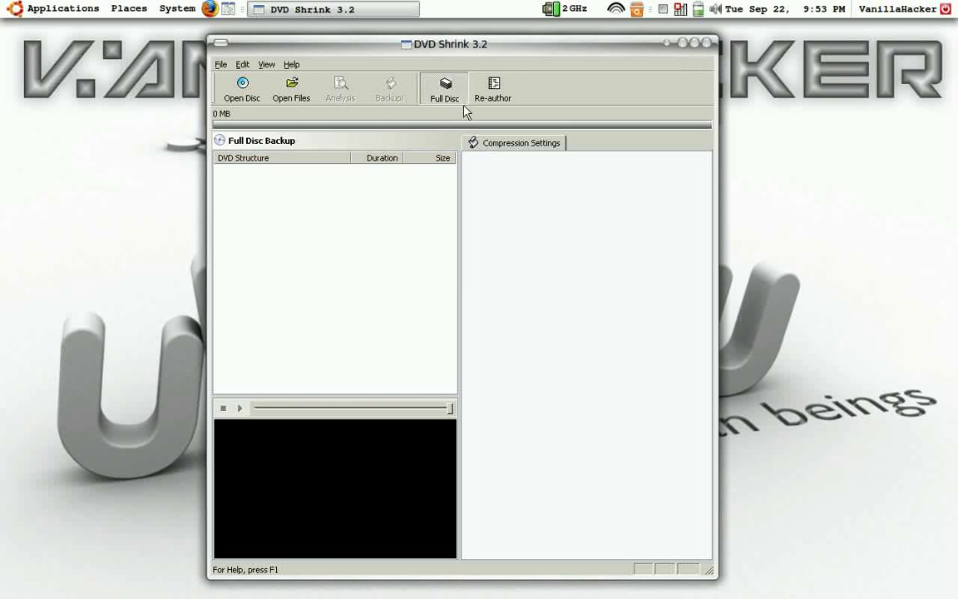
left_click(248, 90)
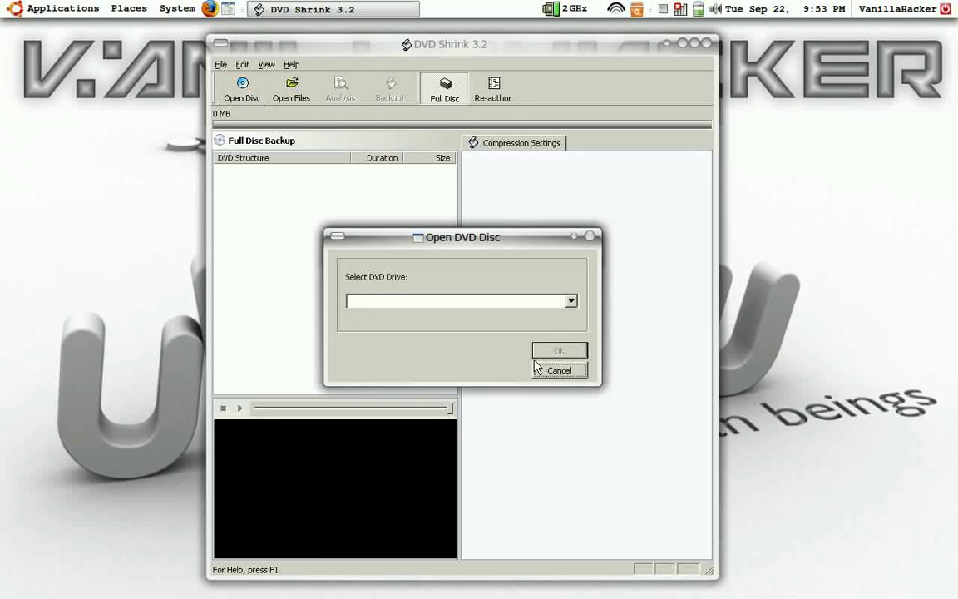
left_click(571, 303)
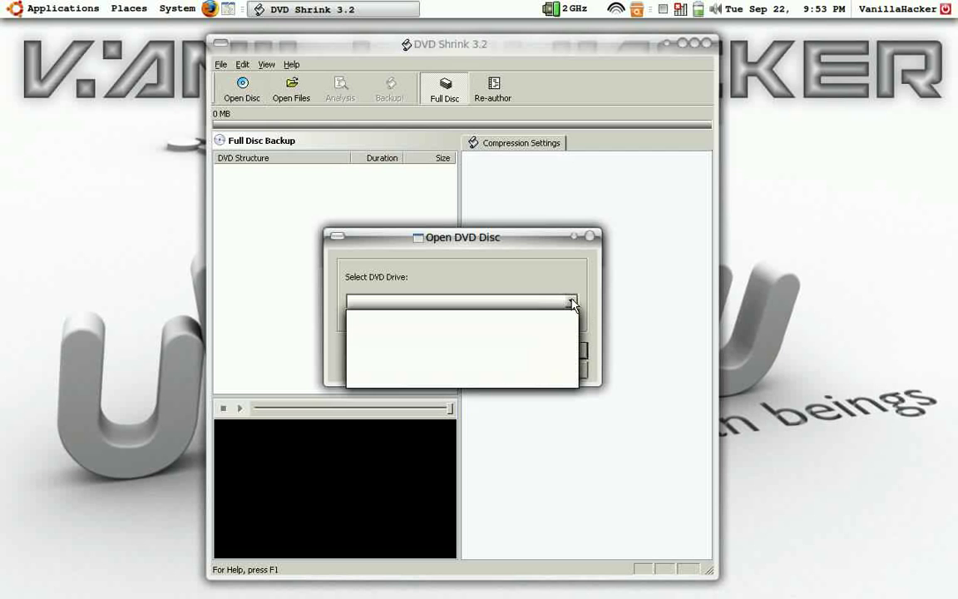
left_click(593, 306)
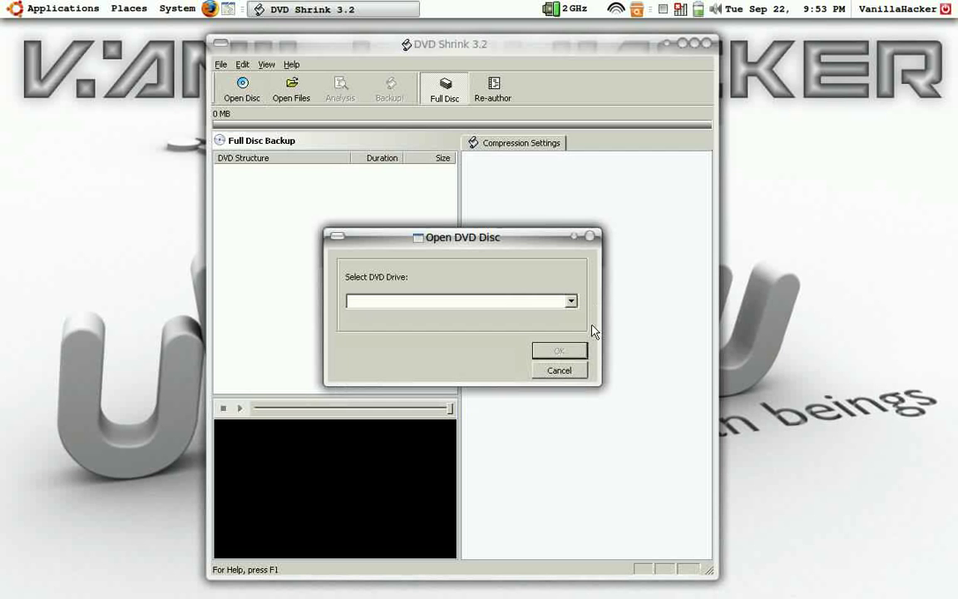
left_click(559, 371)
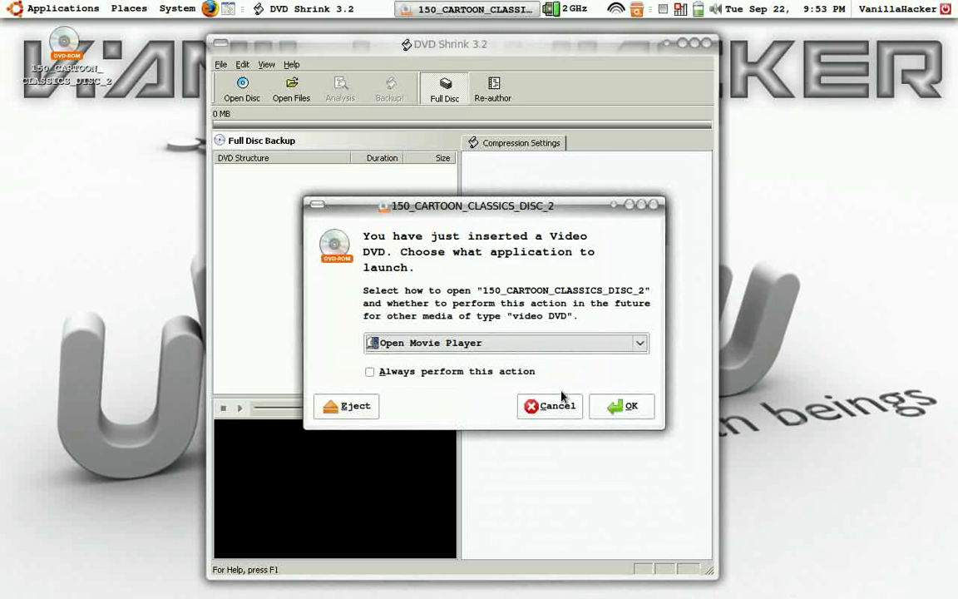
Step: Dismiss the inserted-disc prompt and open 150_CARTOON_CLASSICS_DISC_2 from drive D:, disabling video preview during analysis
left_click(552, 406)
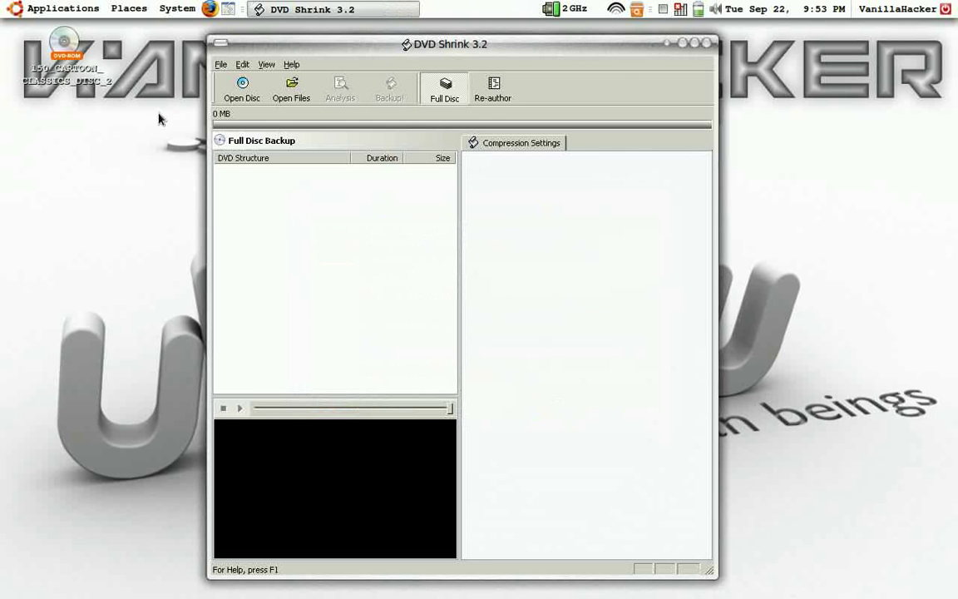
left_click(240, 92)
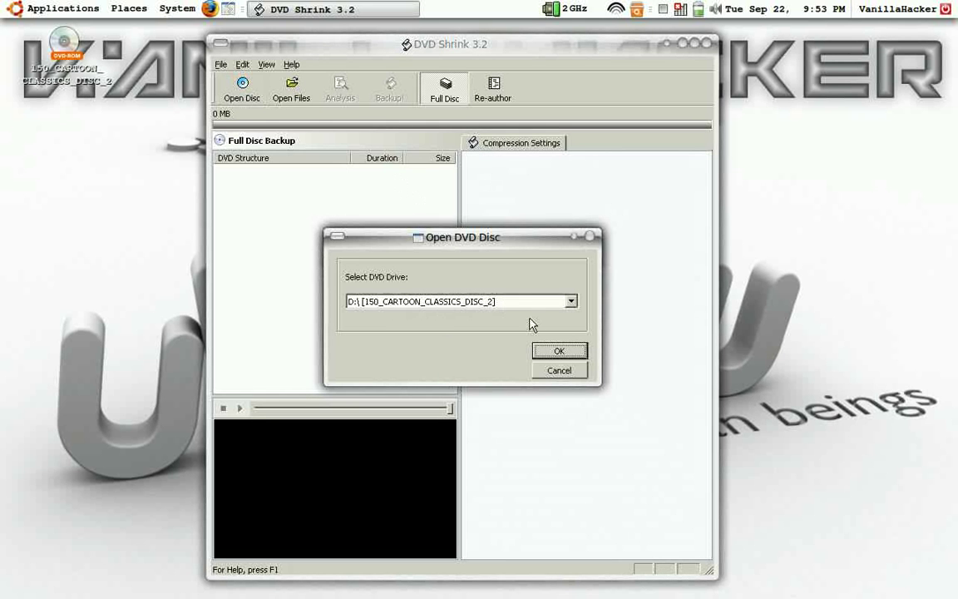
left_click(558, 352)
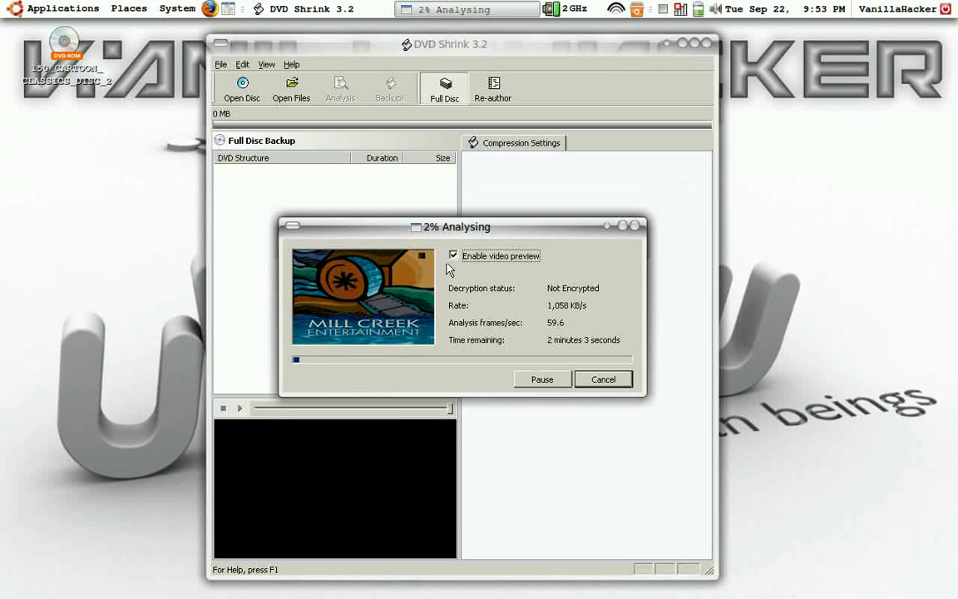
left_click(453, 257)
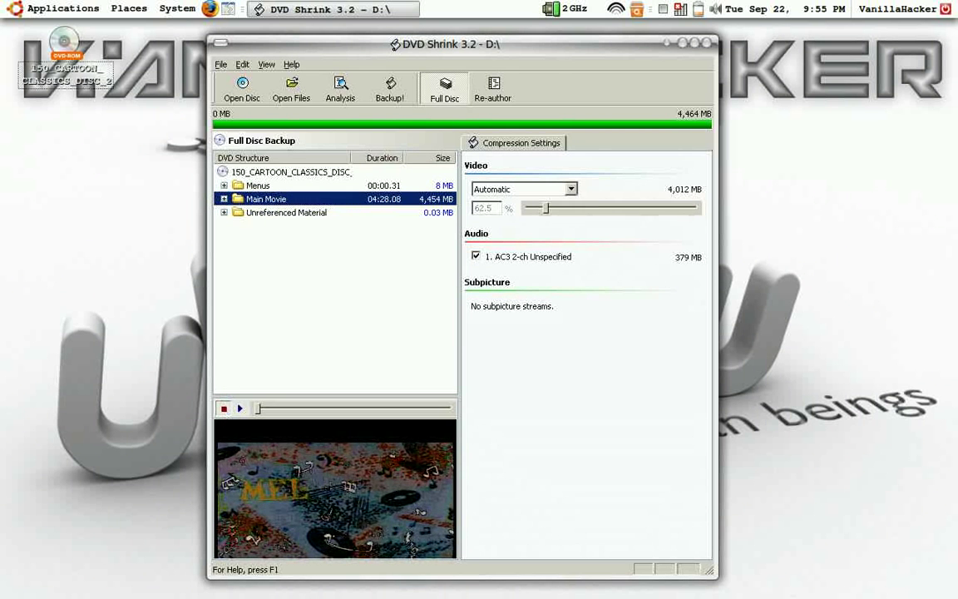
Step: Stop the preview playback, switch to Re-author mode and open the disc's Main Movie folder
left_click(224, 409)
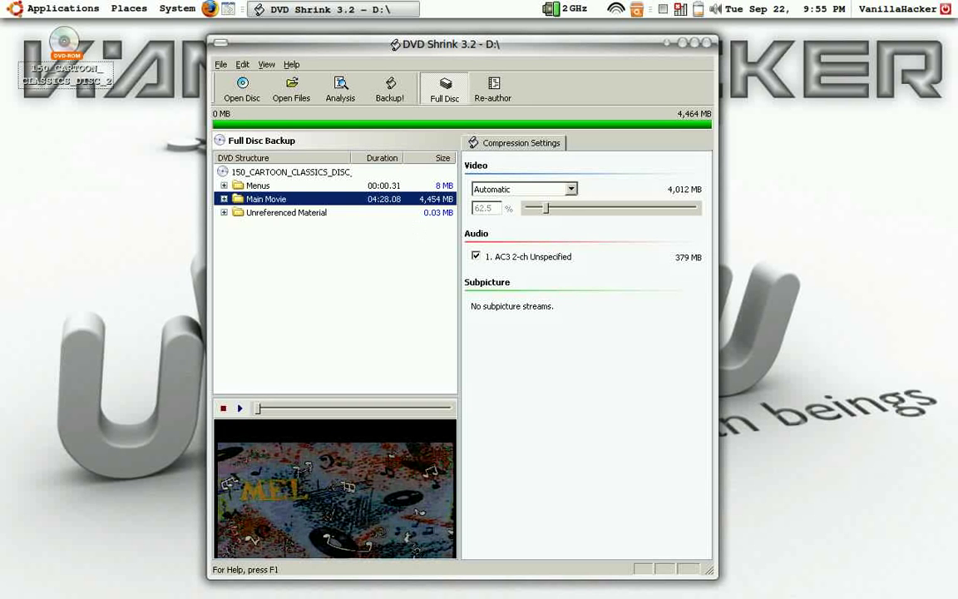
left_click(224, 408)
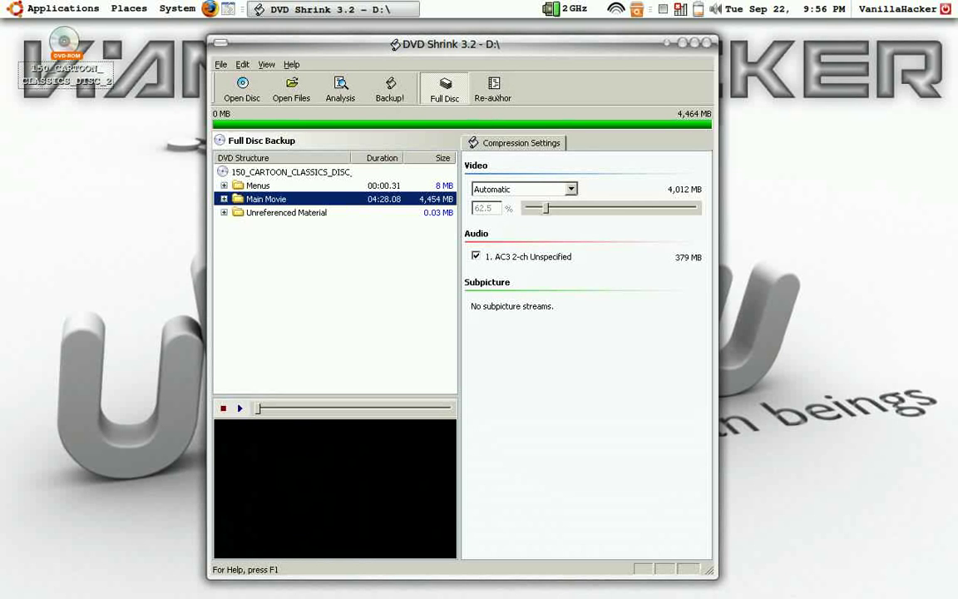
left_click(494, 91)
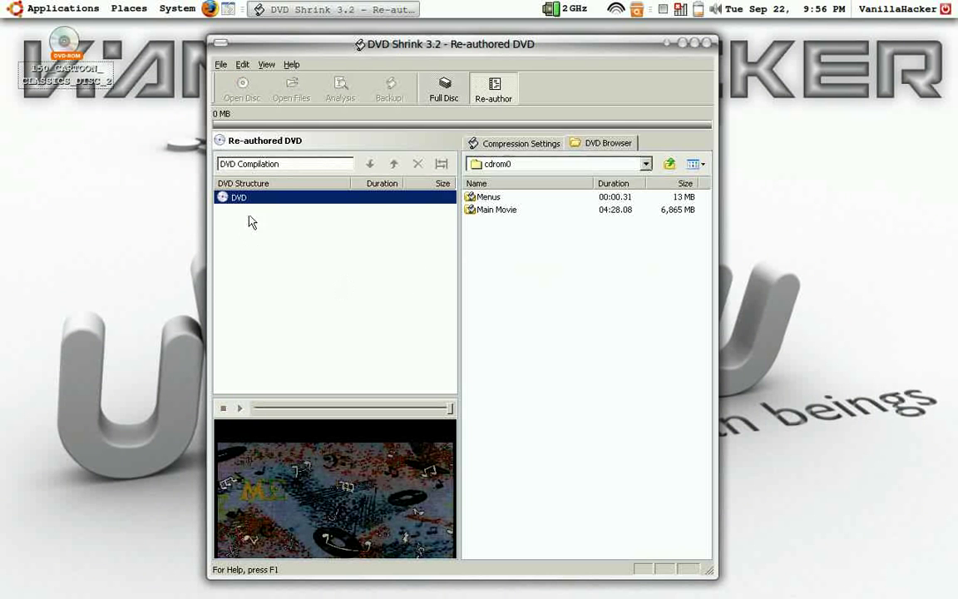
left_click(477, 212)
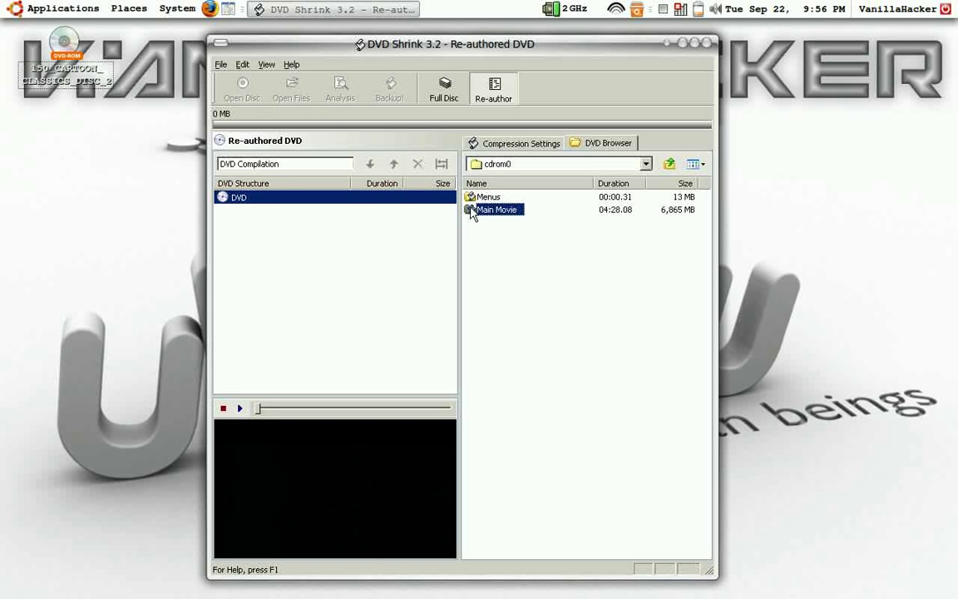
key("Return")
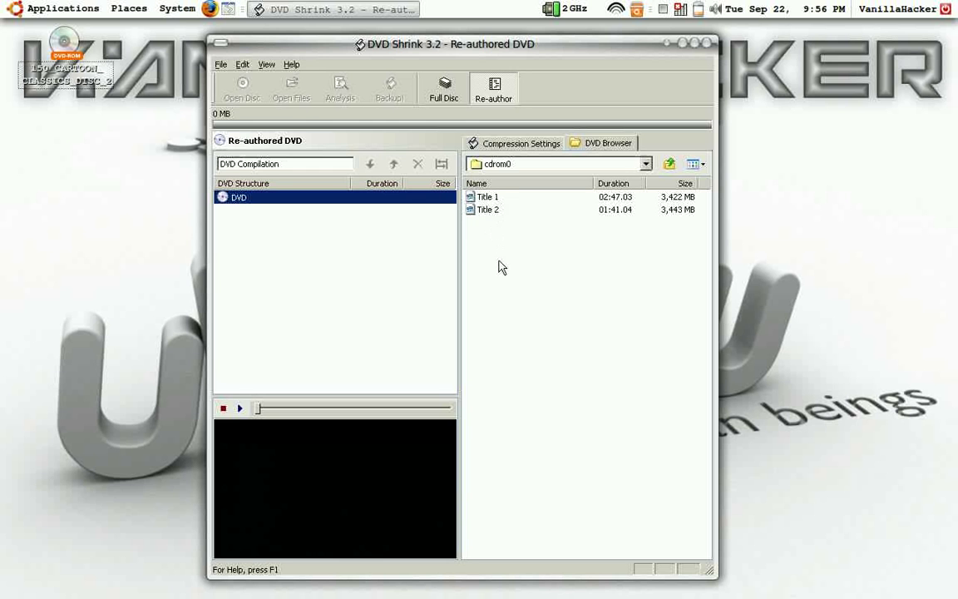
Step: Stop the preview and add Title 1 and Title 2 of the main movie to the re-authored DVD structure
left_click(483, 207)
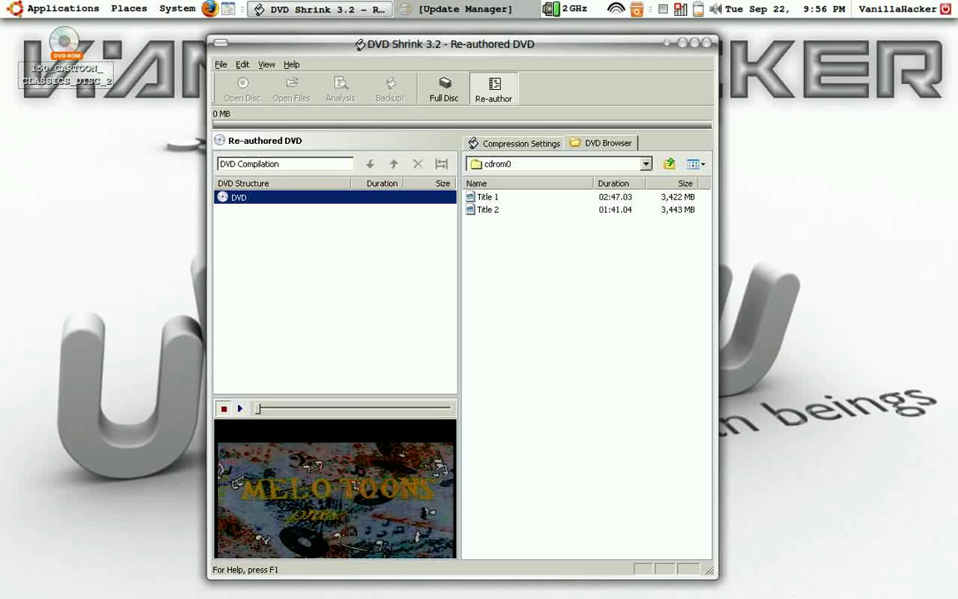
left_click(222, 408)
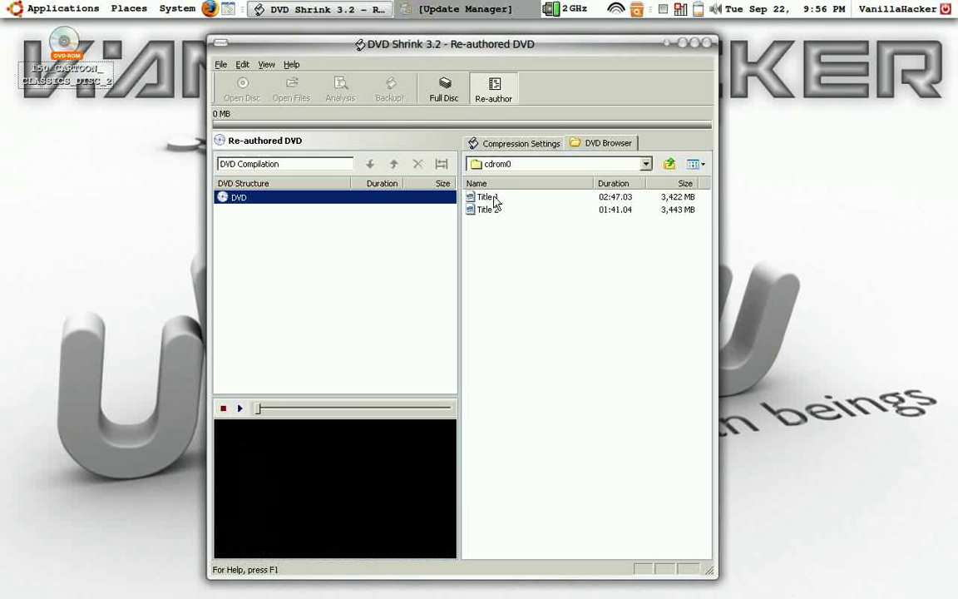
double_click(494, 199)
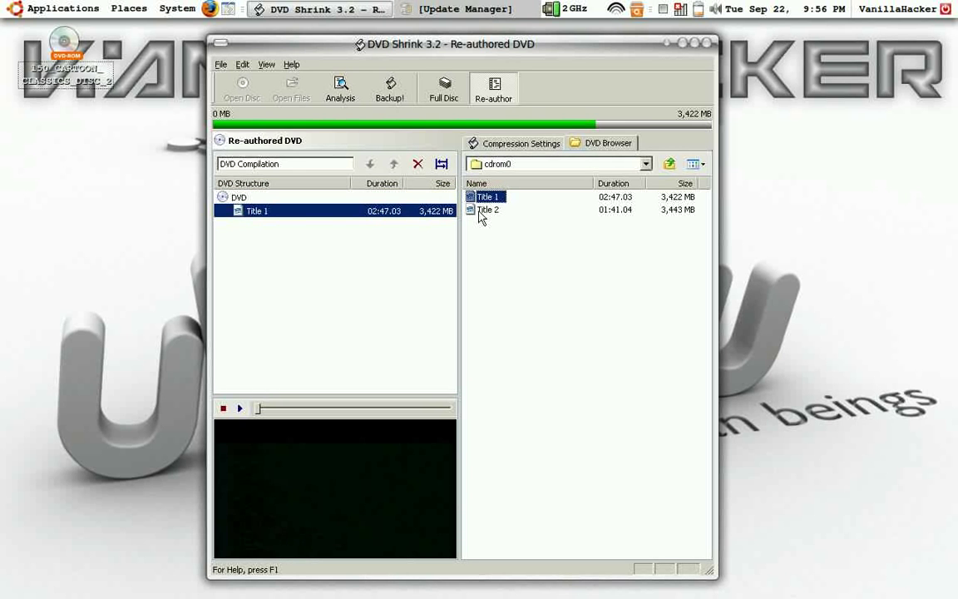
double_click(482, 210)
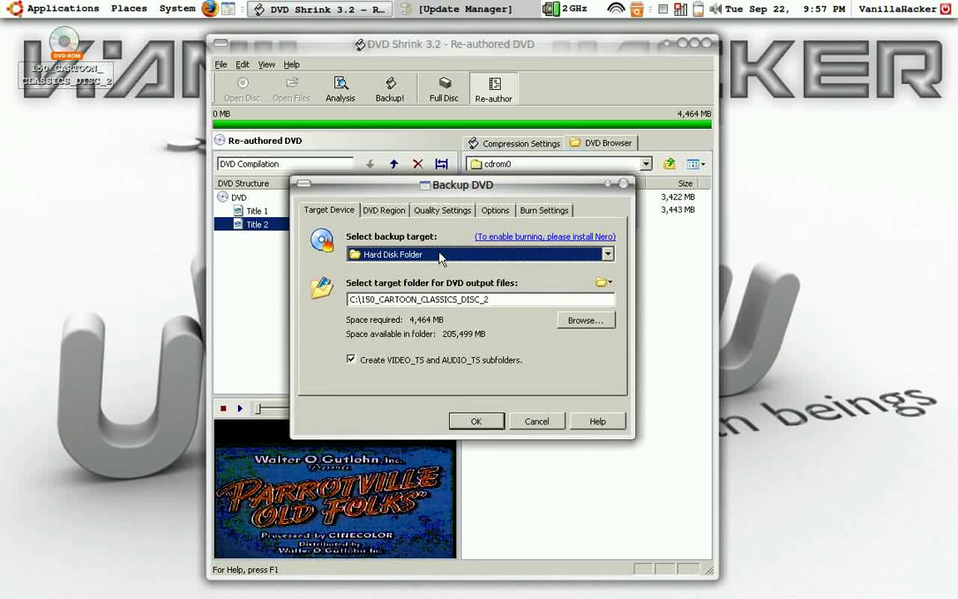
Step: Review the DVD backup's region, quality, general options and burn settings
left_click(398, 212)
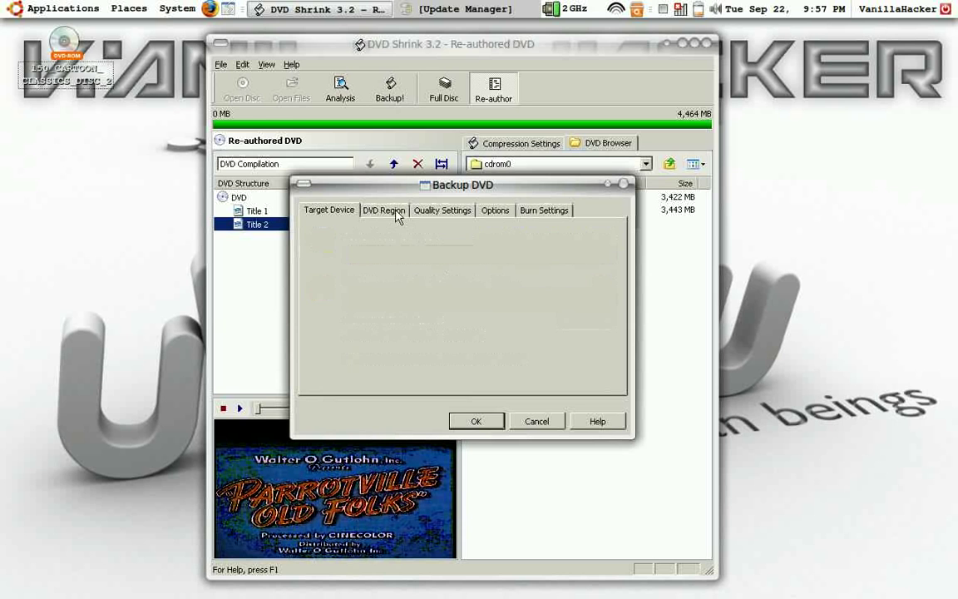
left_click(443, 211)
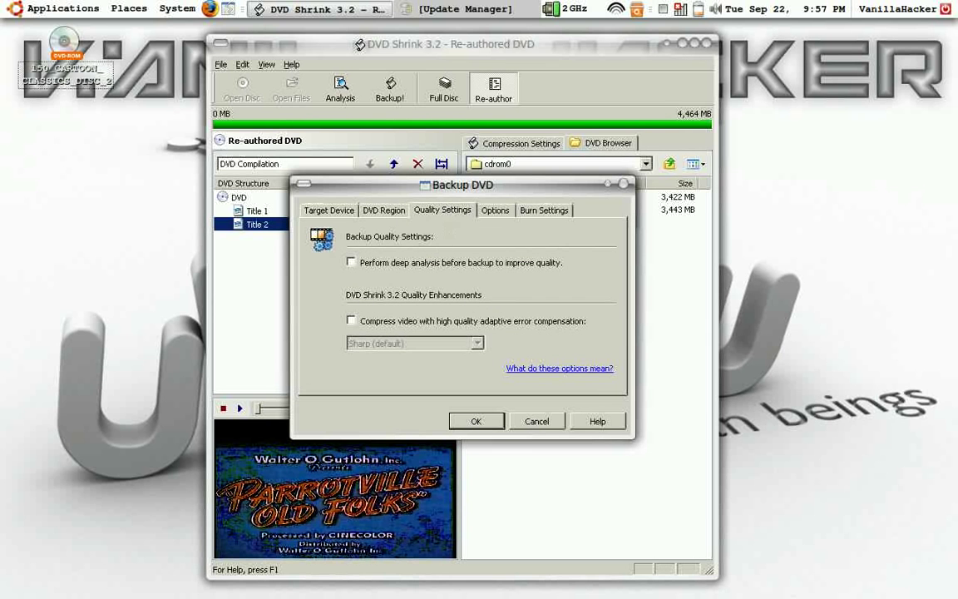
left_click(499, 211)
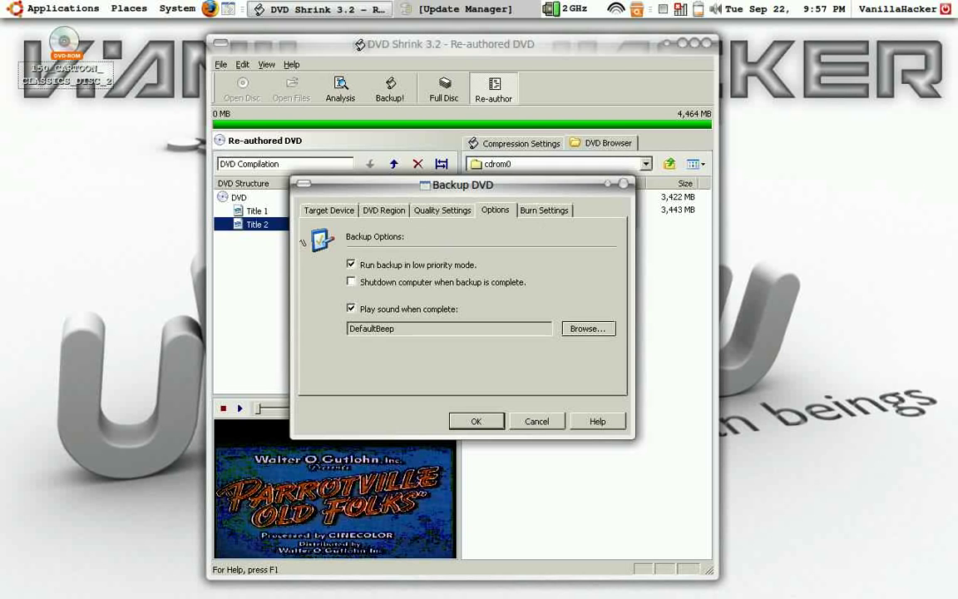
key("ctrl+Tab")
key("ctrl+Tab")
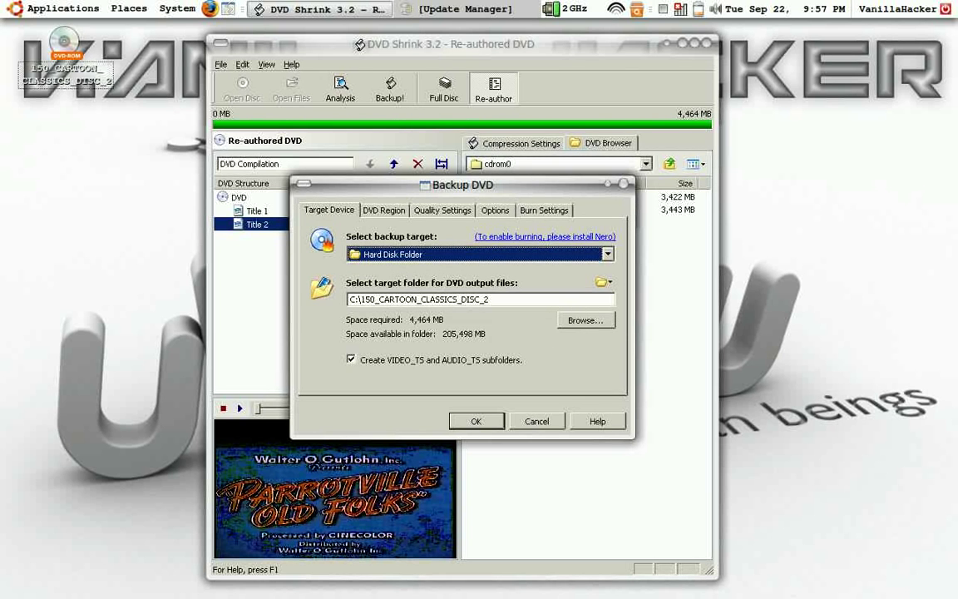
Step: Set the backup's target folder for the DVD output files to Desktop and start the backup
left_click(584, 321)
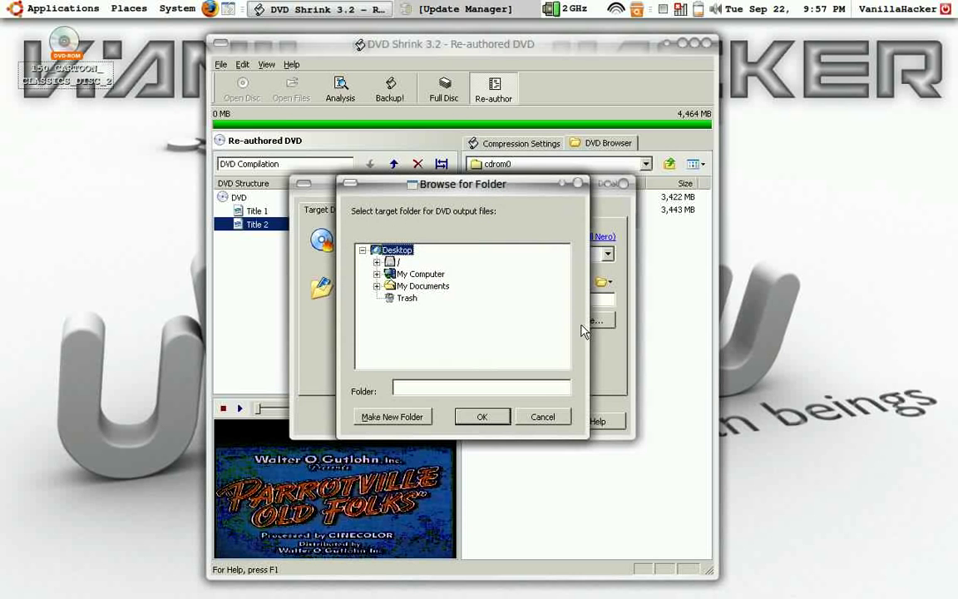
left_click(397, 287)
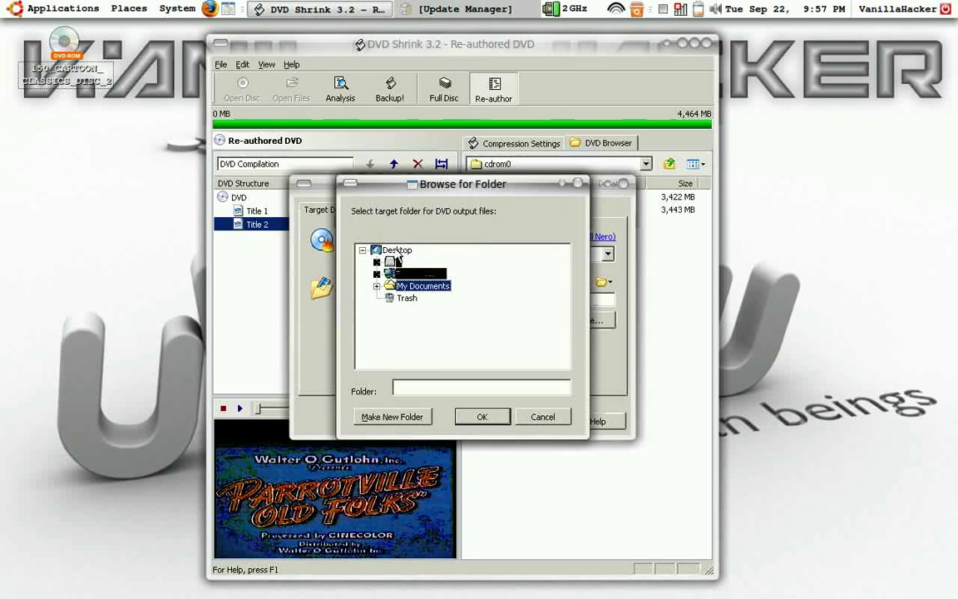
left_click(398, 253)
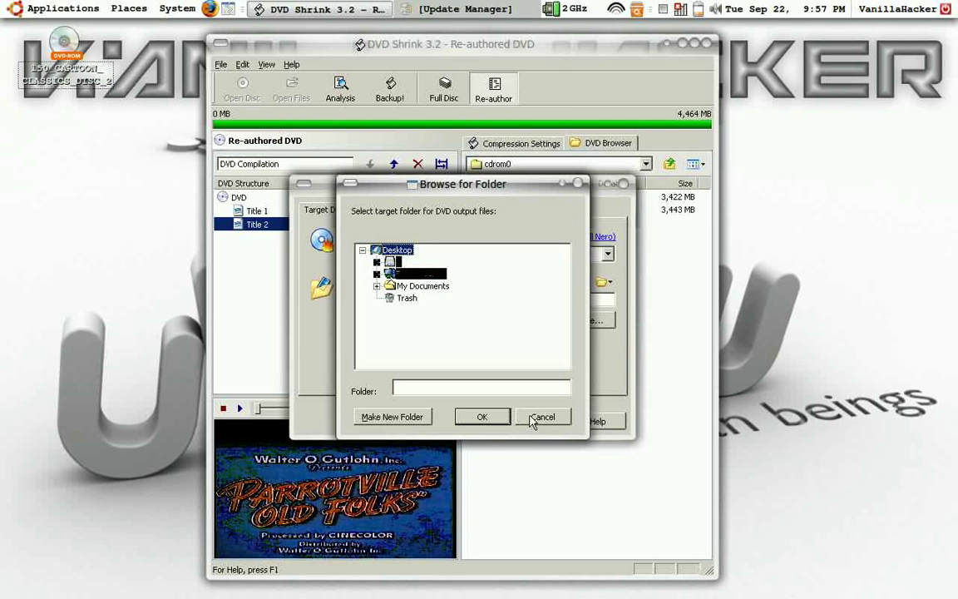
left_click(496, 418)
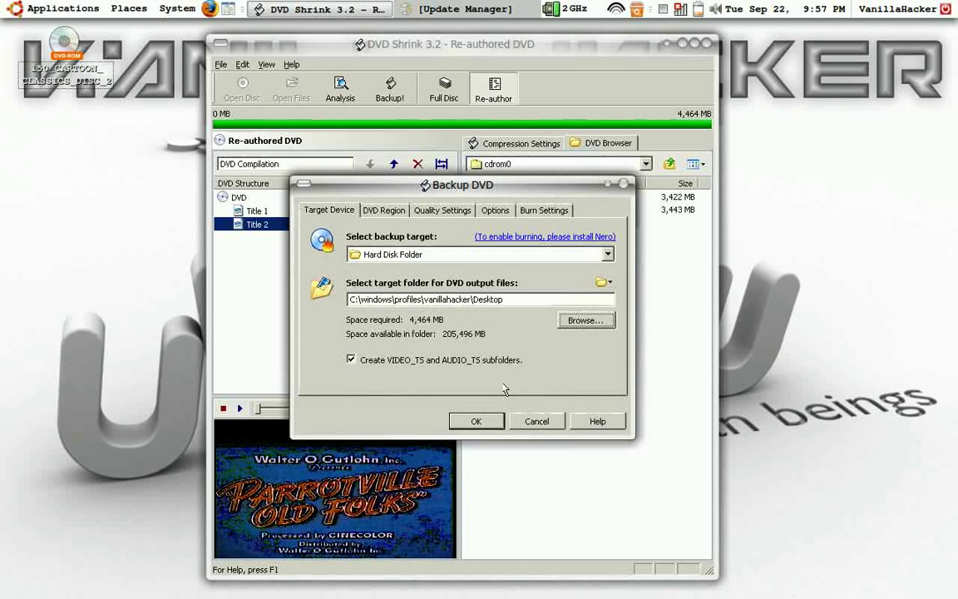
left_click(476, 422)
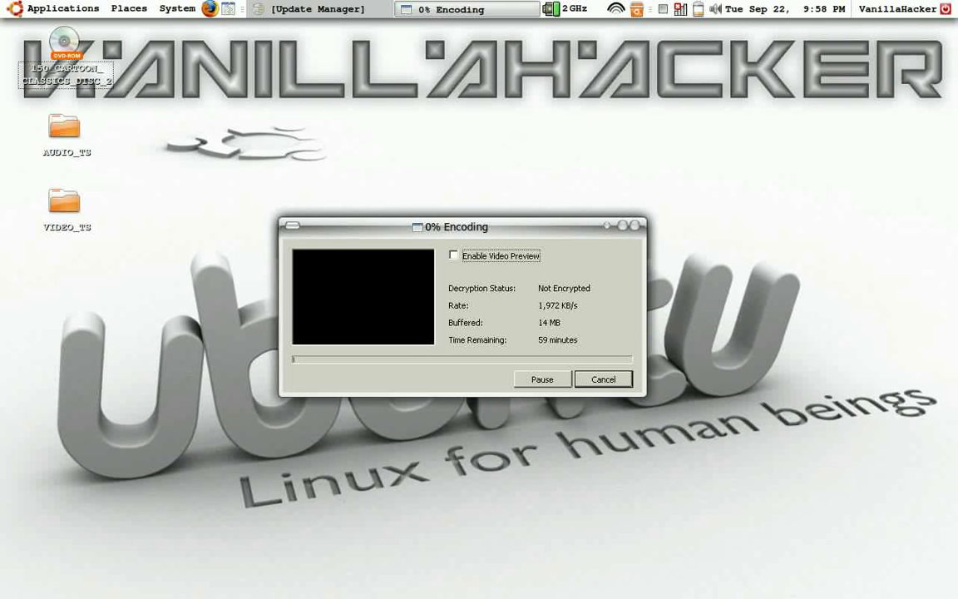
left_click_drag(402, 243, 488, 195)
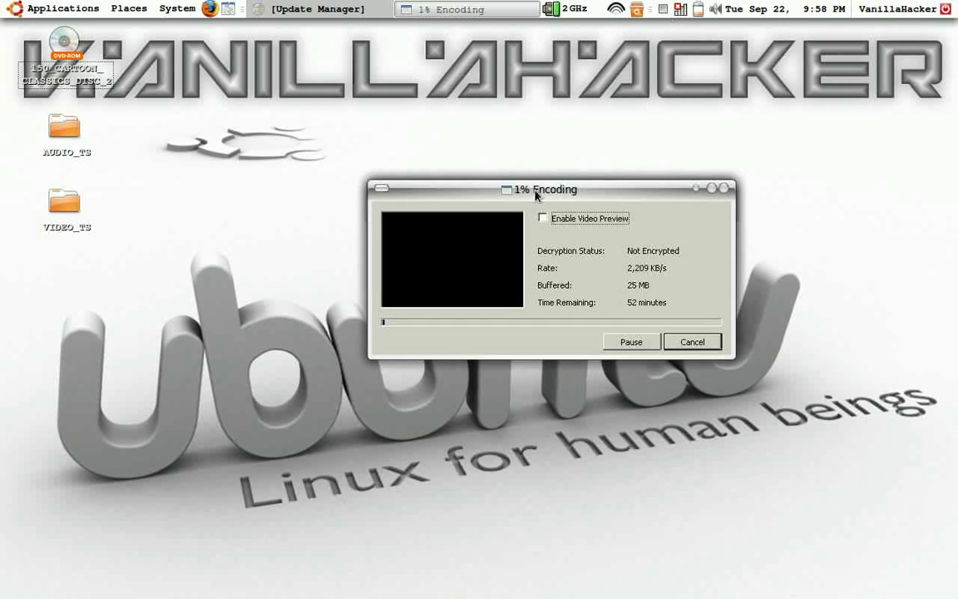
left_click_drag(535, 189, 450, 175)
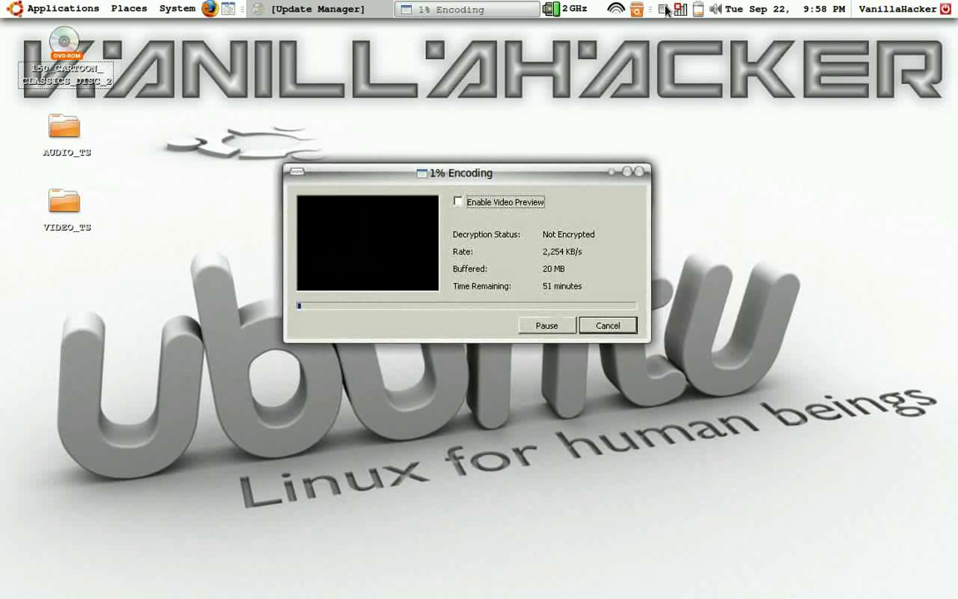